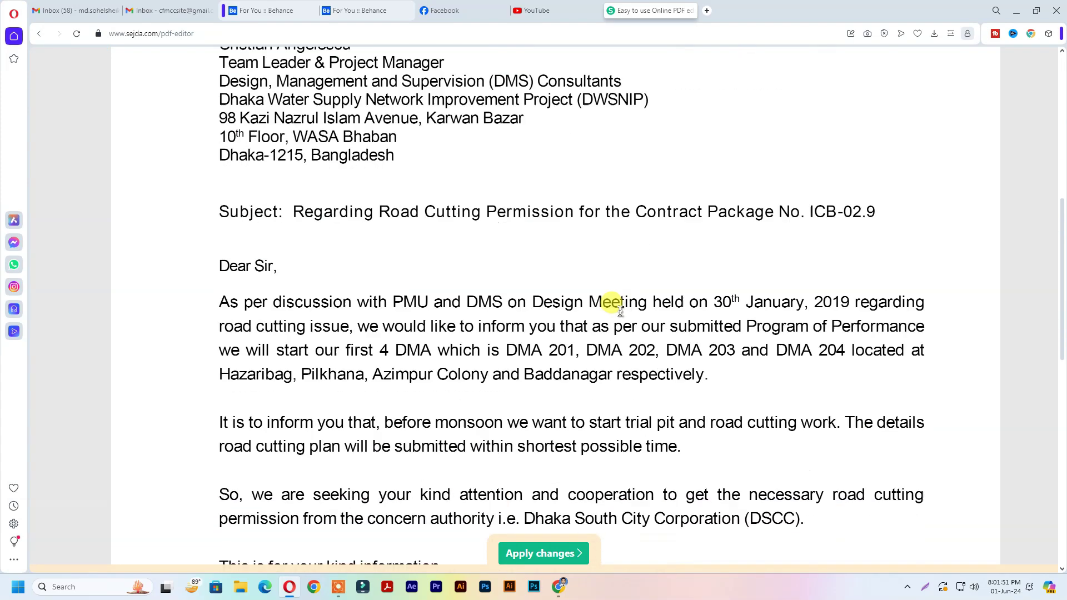
Change the last three digits of the letter's memo number to 054.
scroll(616, 313, up, 20)
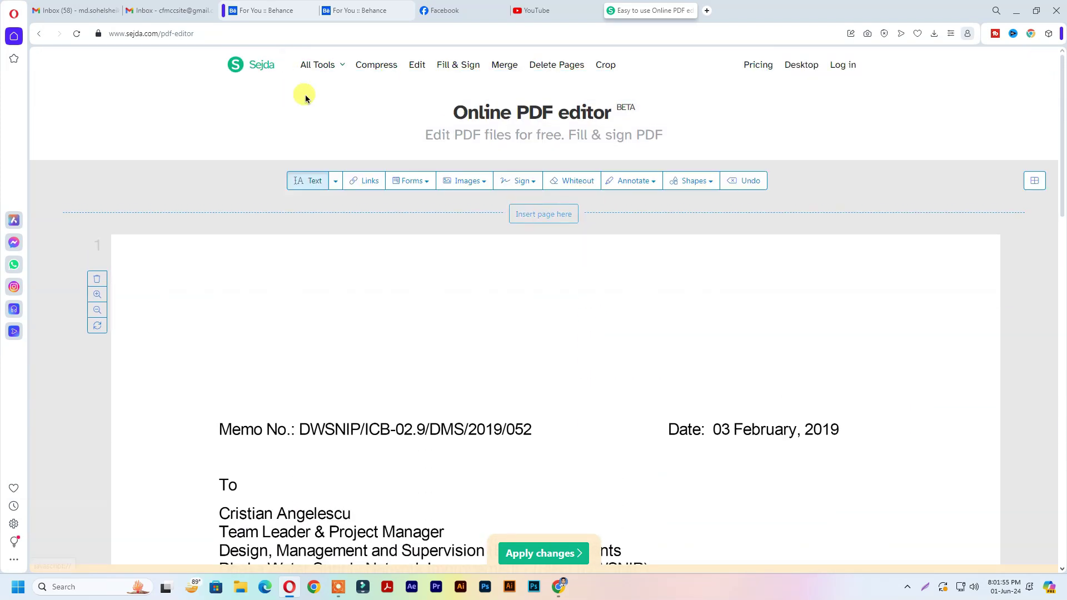
click(311, 183)
scroll(350, 405, down, 1)
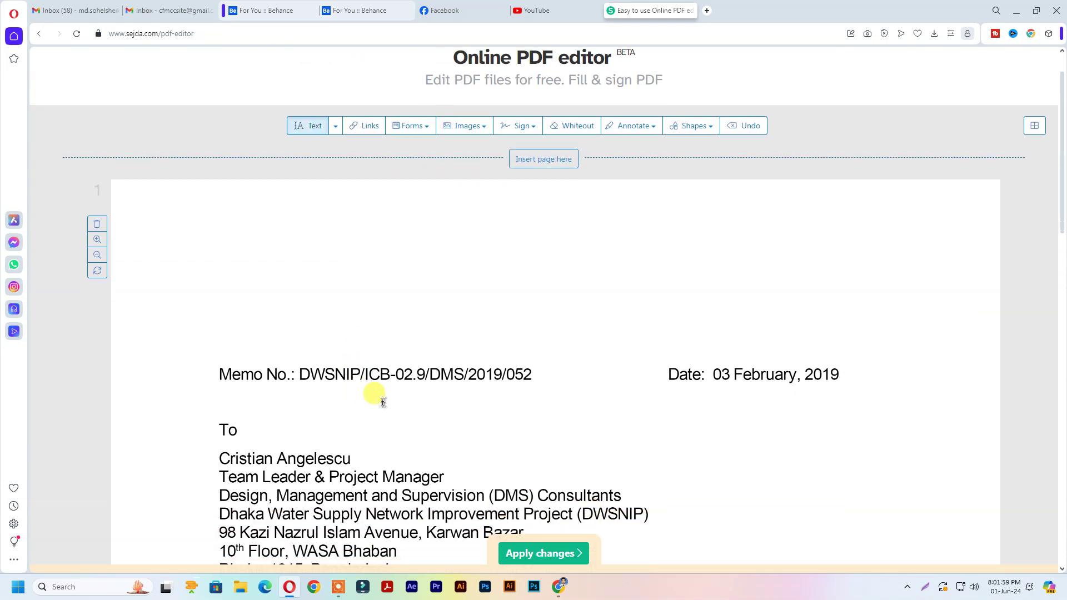
click(372, 373)
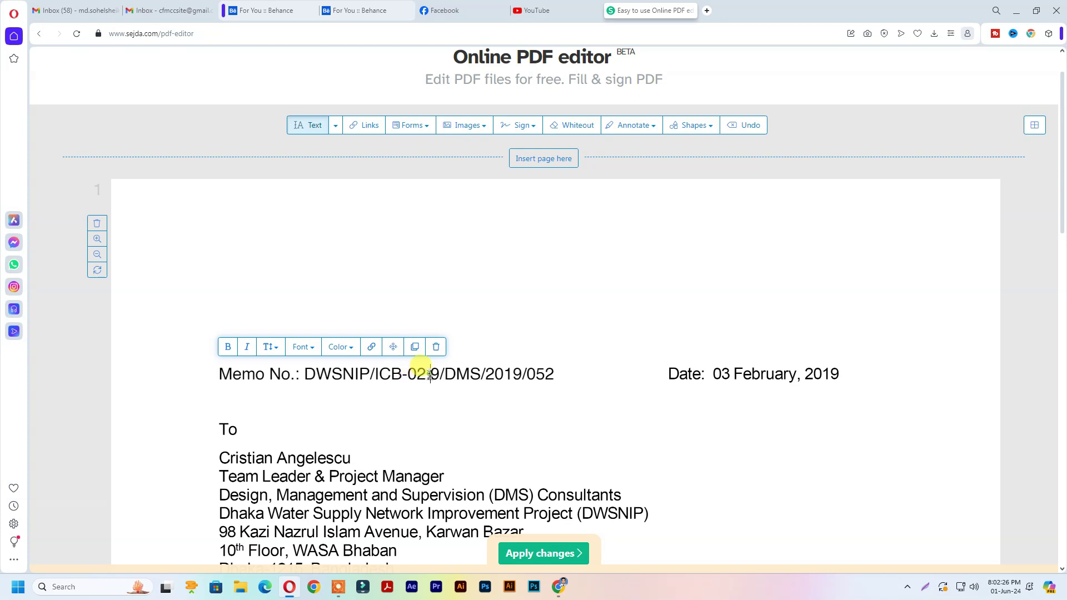
click(512, 374)
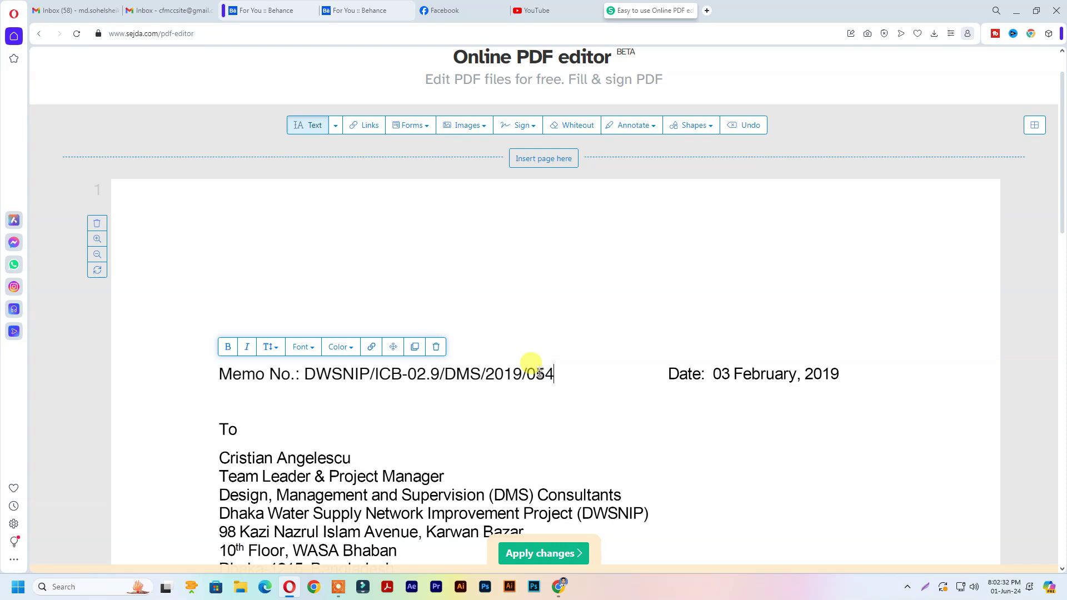
Change the letter's date to 04 February, 2024.
click(737, 375)
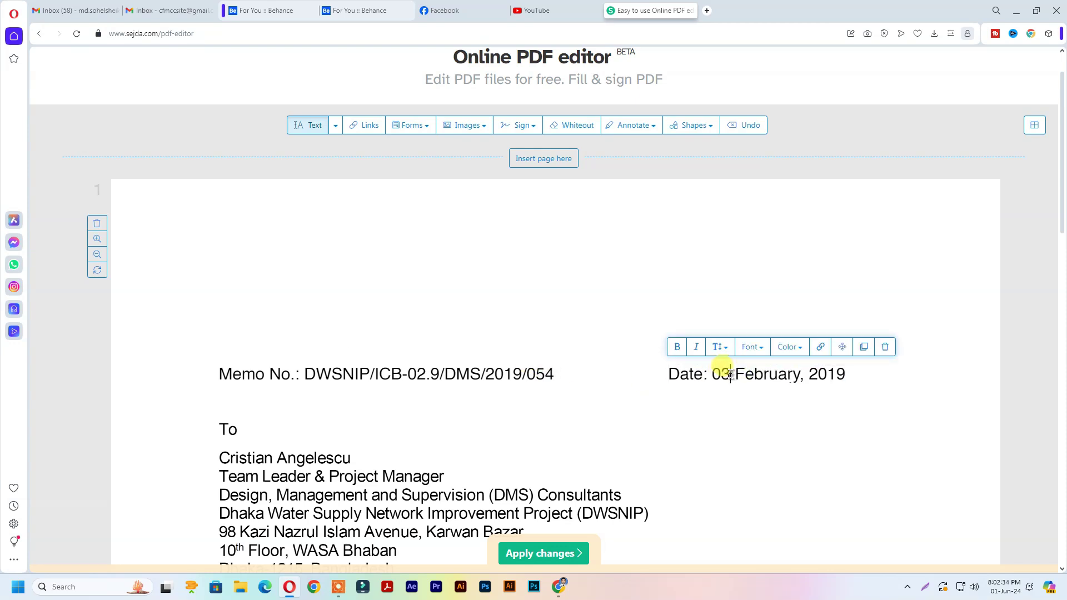
key(BackSpace)
text(4)
drag(829, 374, 852, 373)
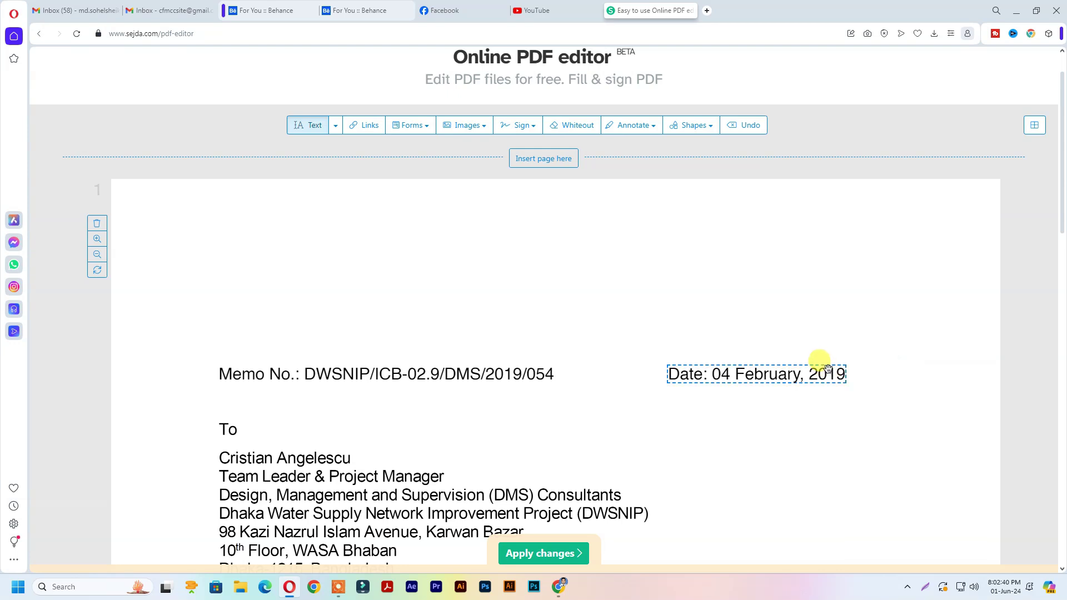
click(829, 370)
click(852, 376)
click(840, 375)
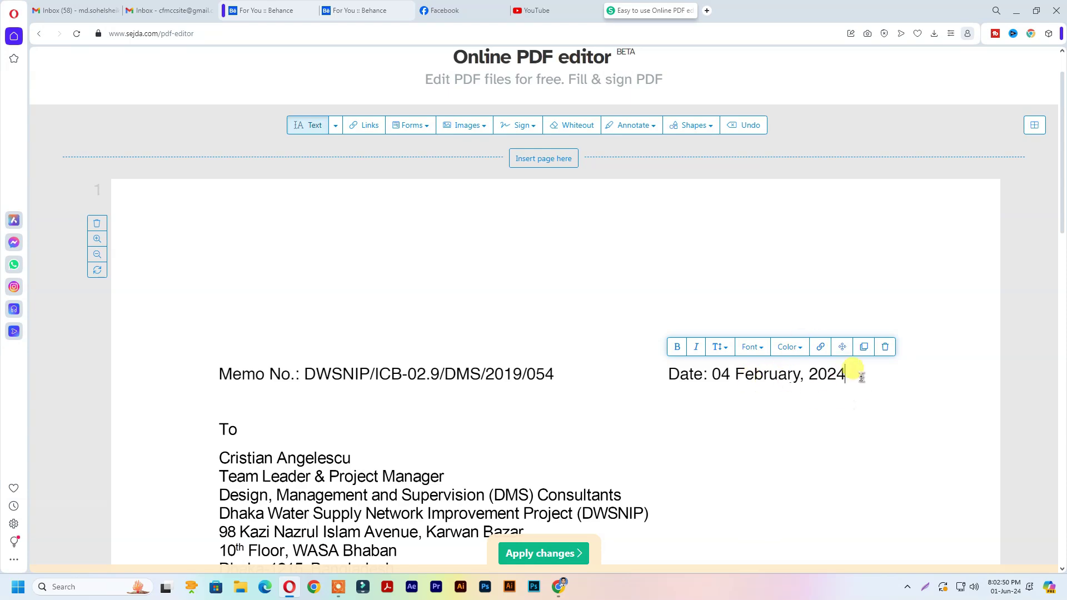
click(426, 491)
scroll(424, 467, down, 5)
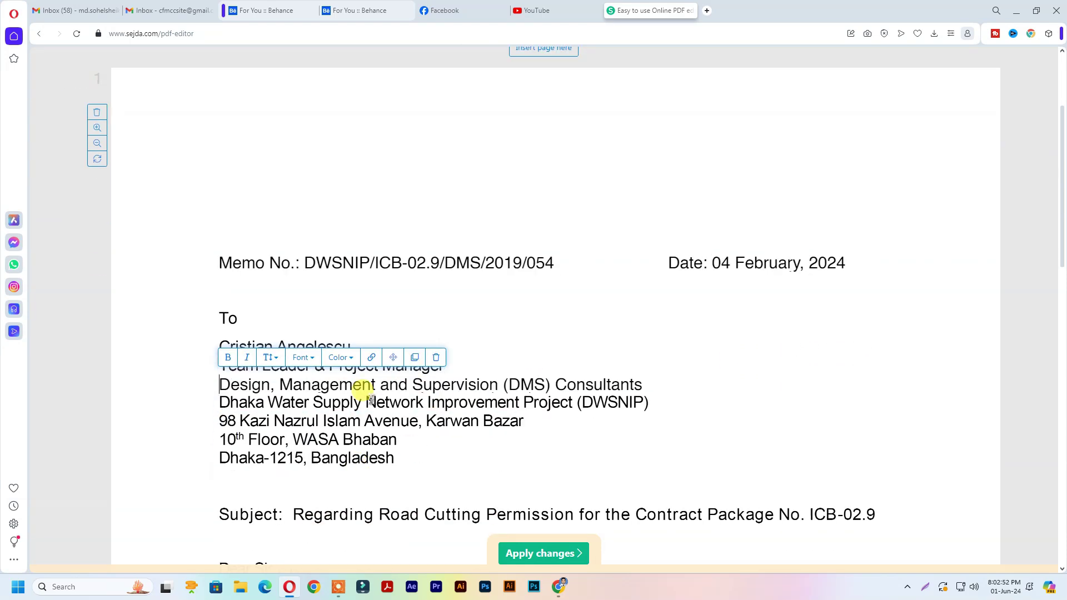
scroll(424, 467, down, 3)
scroll(424, 248, down, 8)
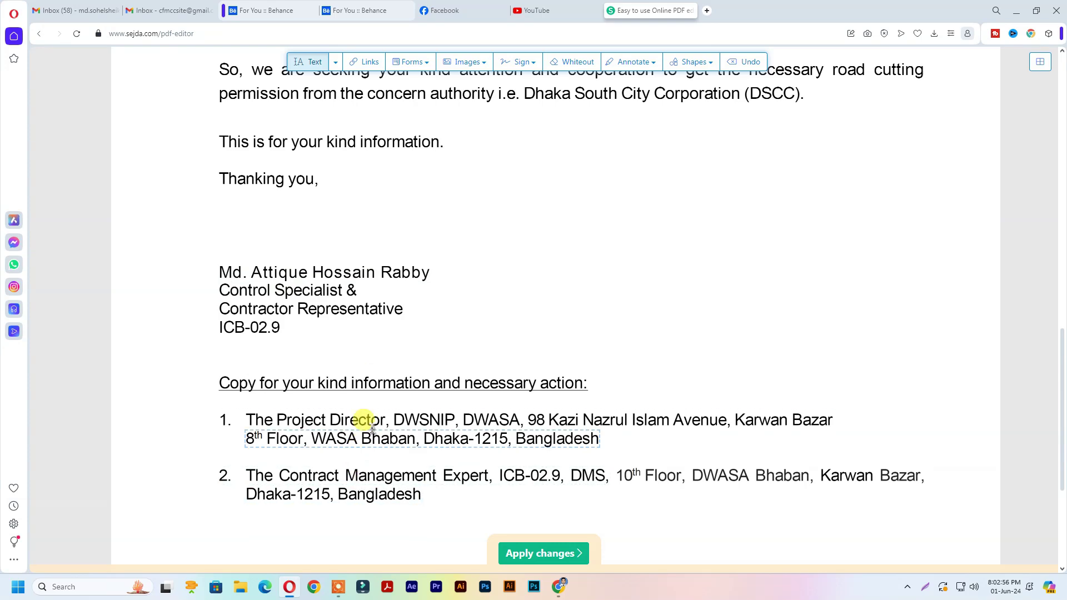
scroll(407, 313, up, 5)
scroll(407, 313, up, 13)
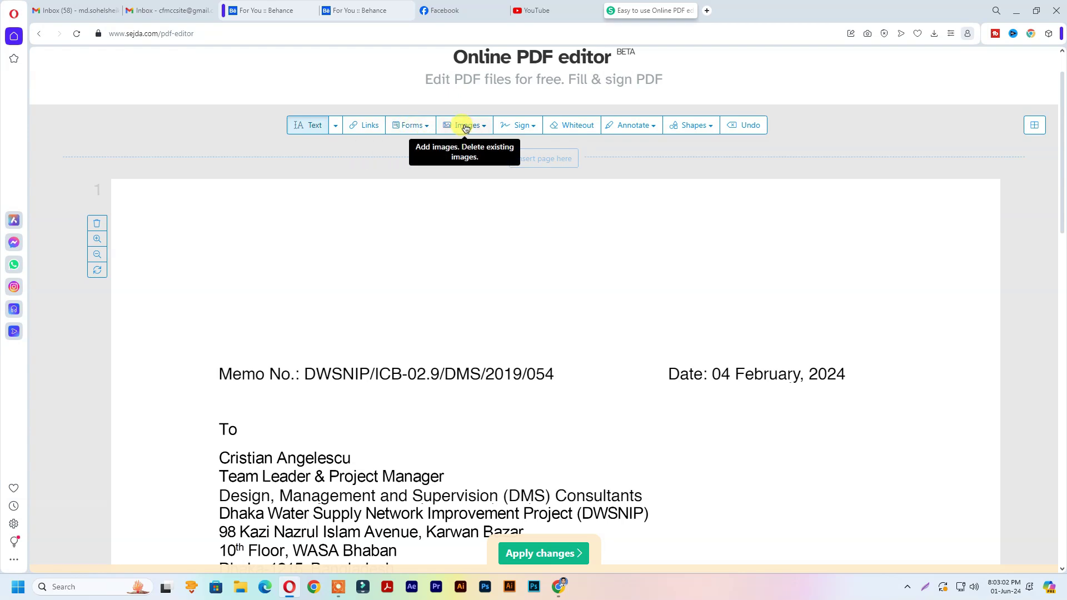
Insert the Picture1 letterhead image from the Desktop in the blank area above the memo line.
scroll(466, 127, down, 1)
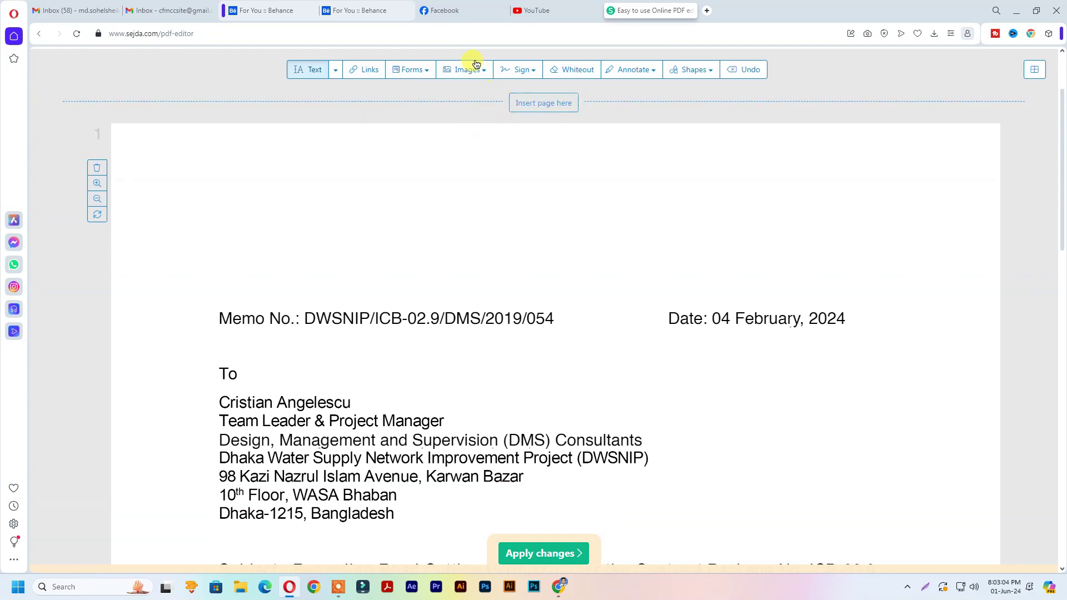
click(482, 75)
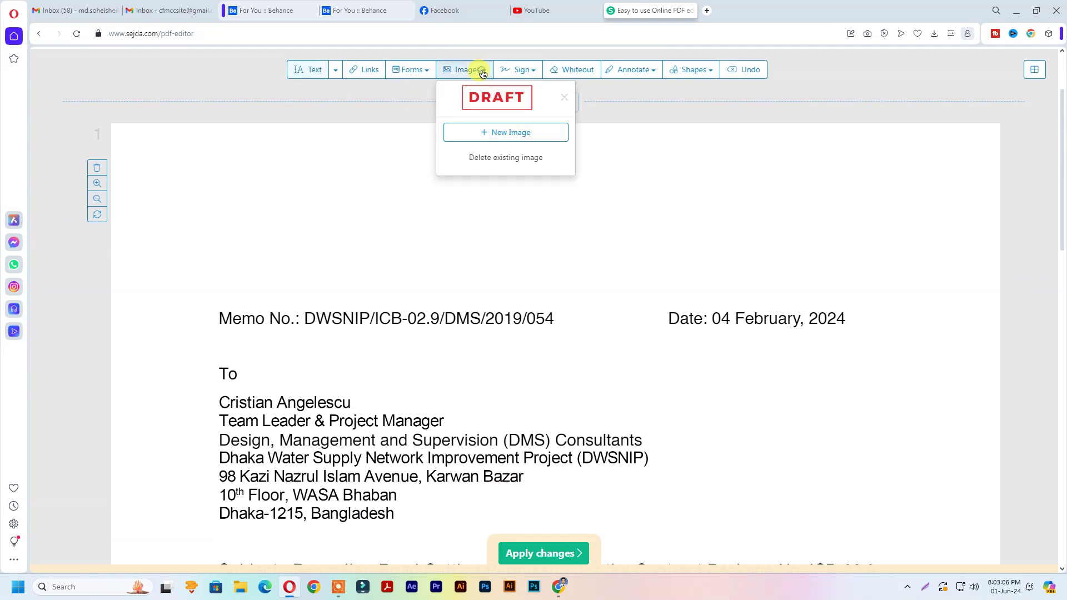
click(500, 135)
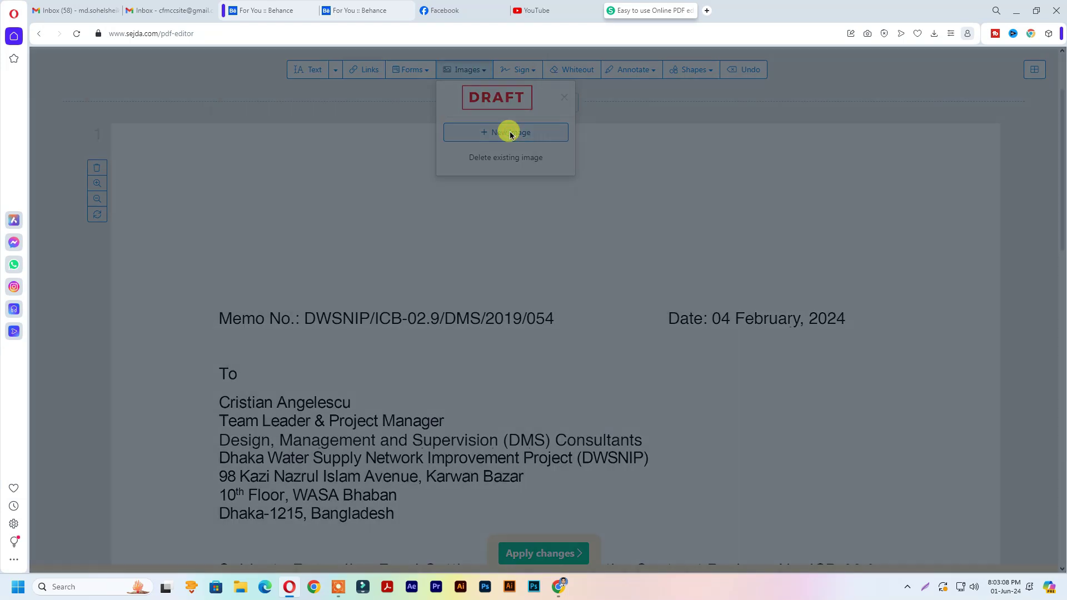
click(127, 103)
click(435, 281)
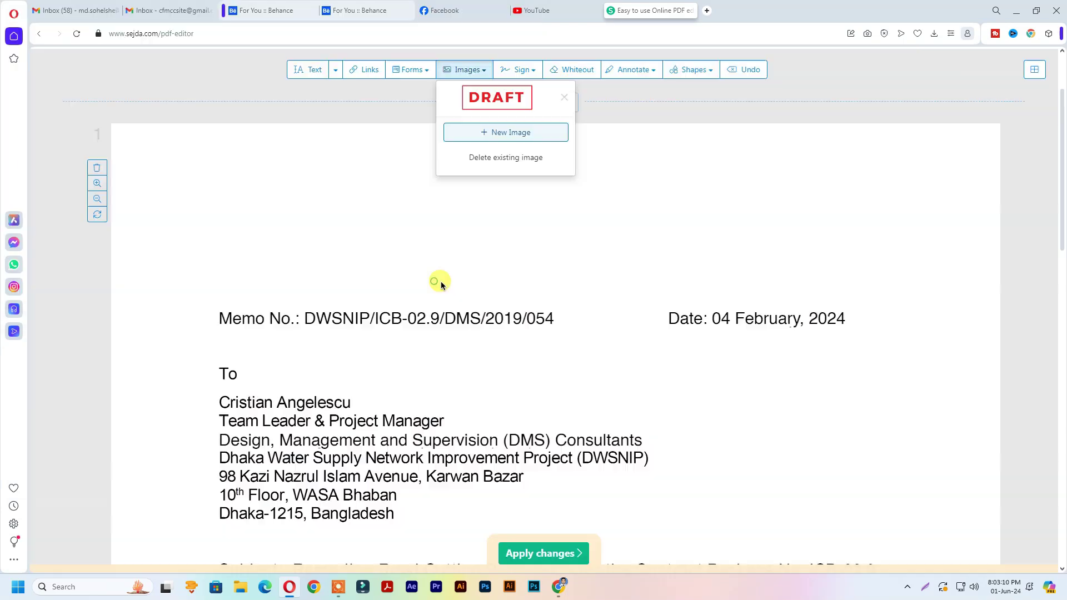
click(447, 196)
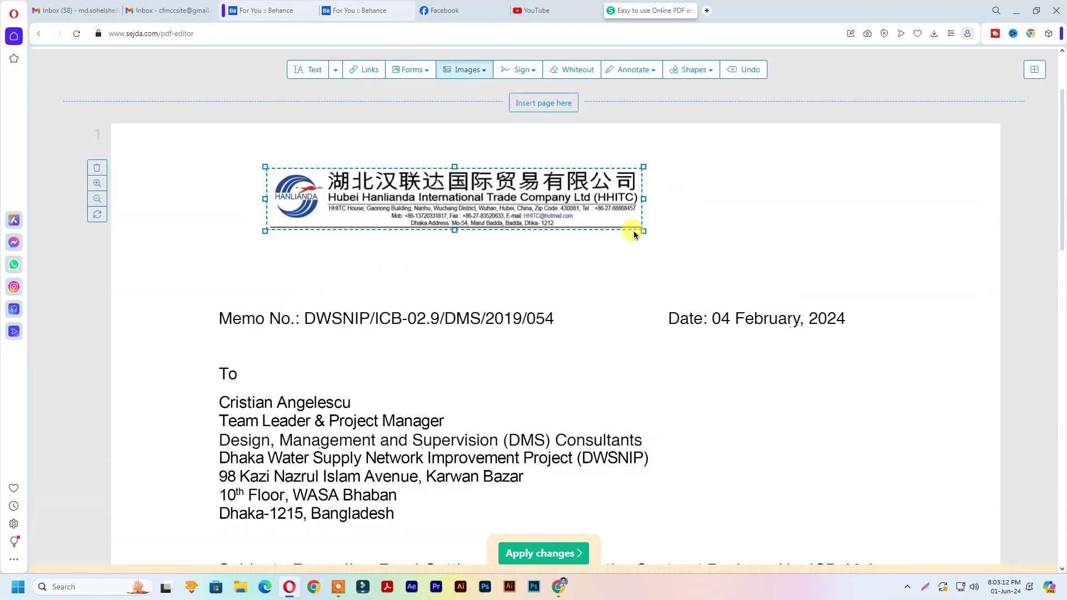
Enlarge the letterhead image and move it so it spans the text width just above the memo and date line.
drag(643, 231, 734, 275)
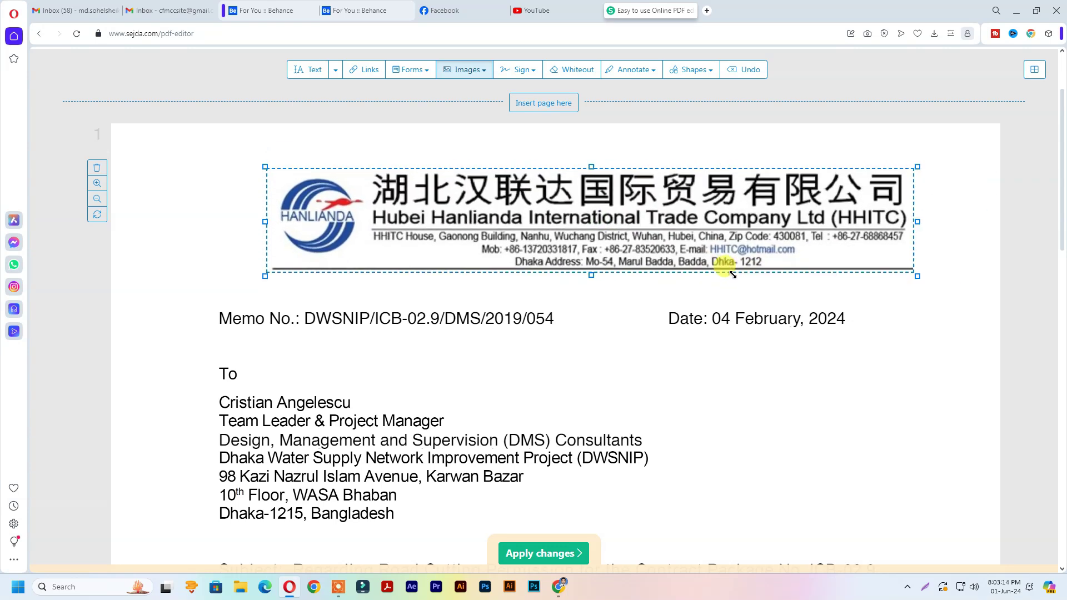
drag(644, 230, 593, 239)
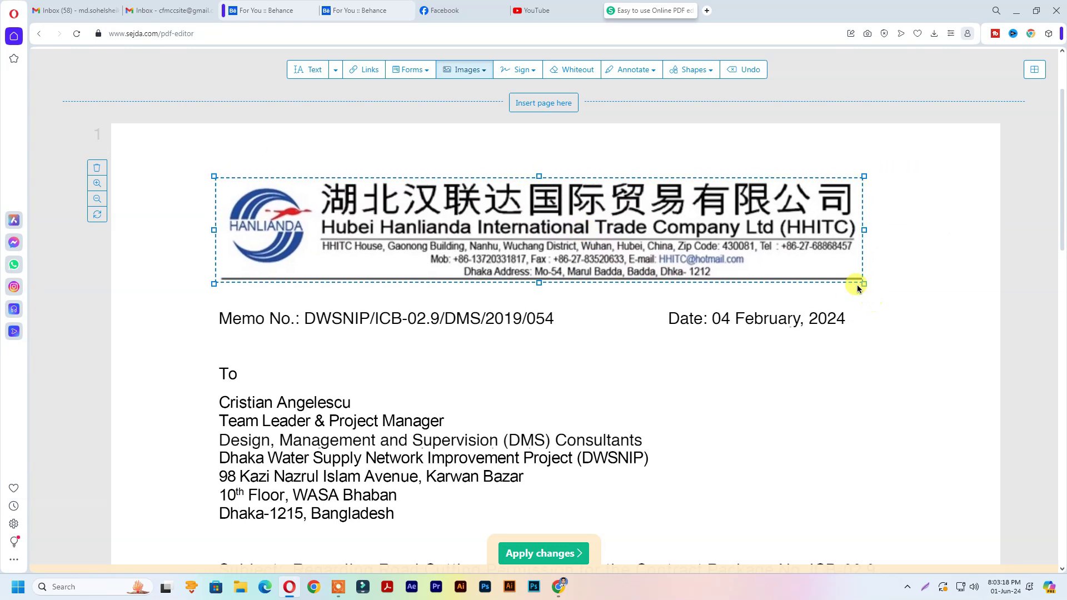
mouse_move(863, 283)
mouse_down()
mouse_move(884, 285)
mouse_move(876, 289)
mouse_up()
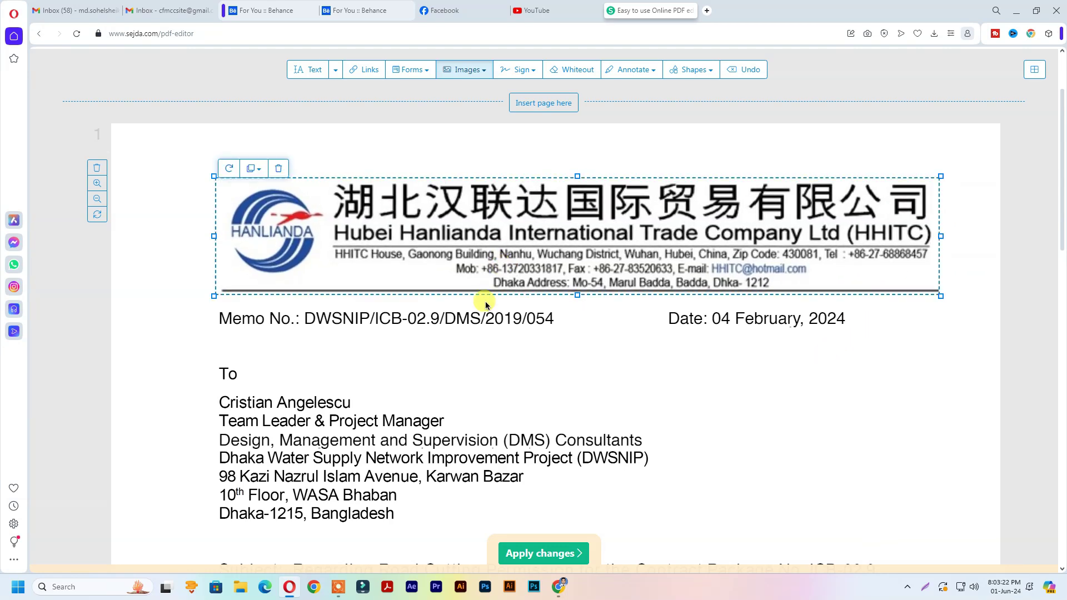
click(563, 355)
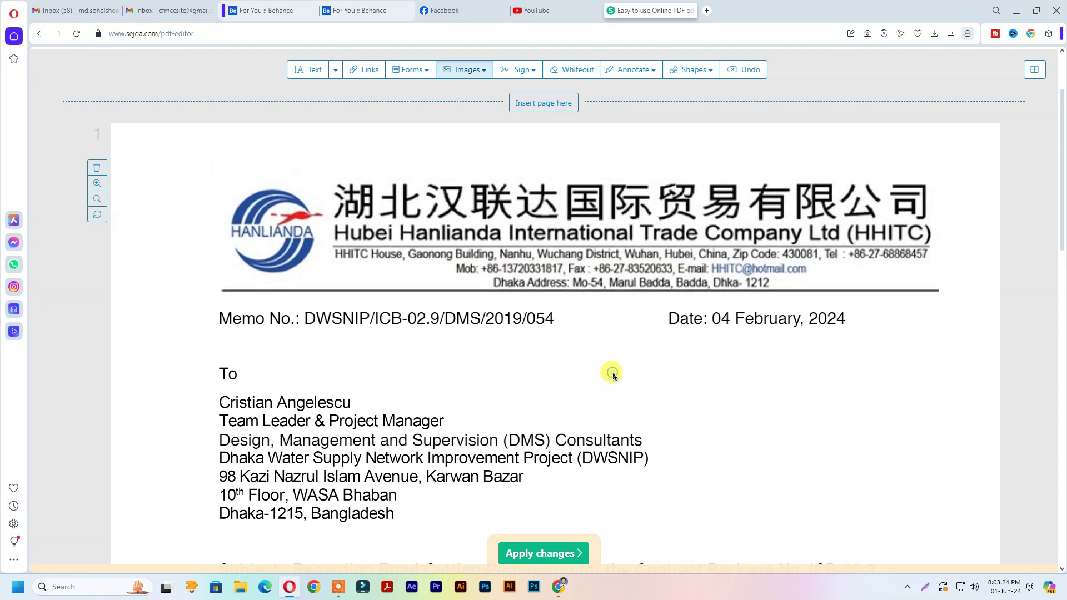
Create a signature from the signature image on the Desktop, using its Original version.
scroll(606, 364, down, 4)
scroll(606, 364, up, 3)
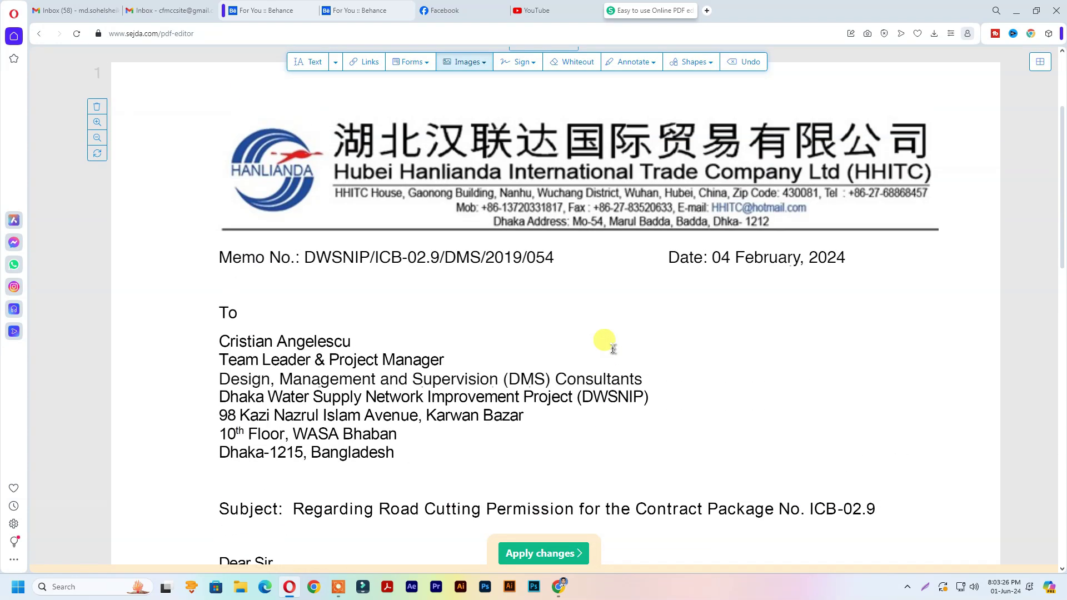
click(529, 67)
click(565, 122)
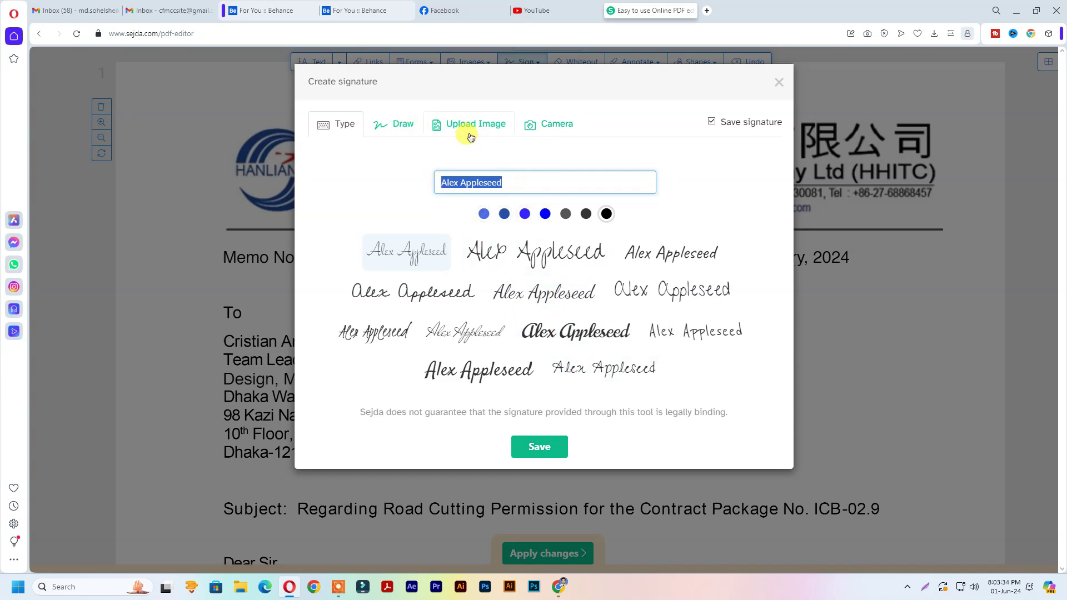
click(488, 128)
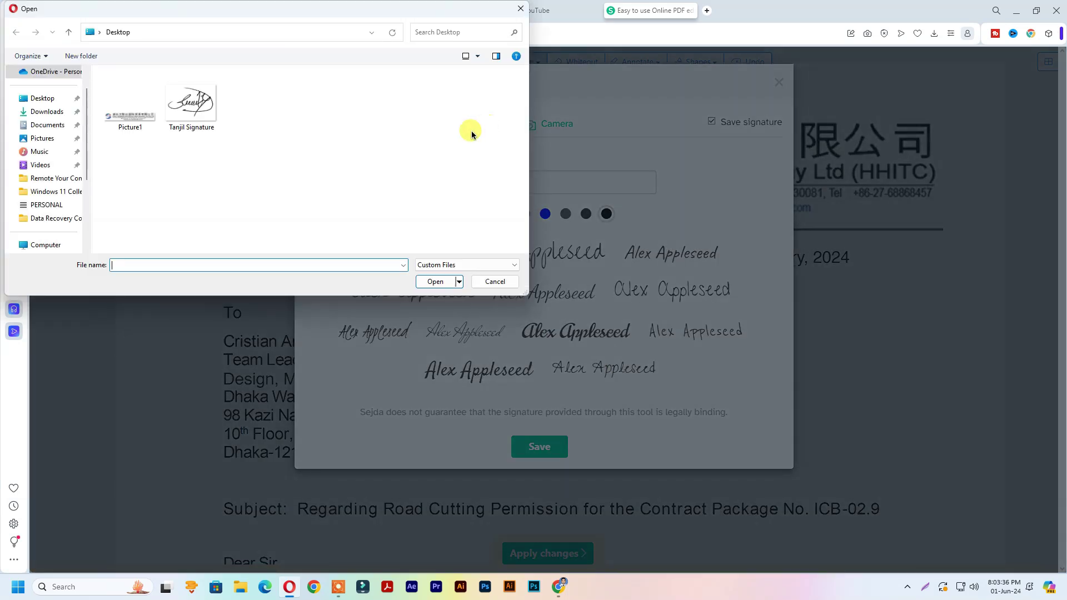
click(190, 108)
click(435, 282)
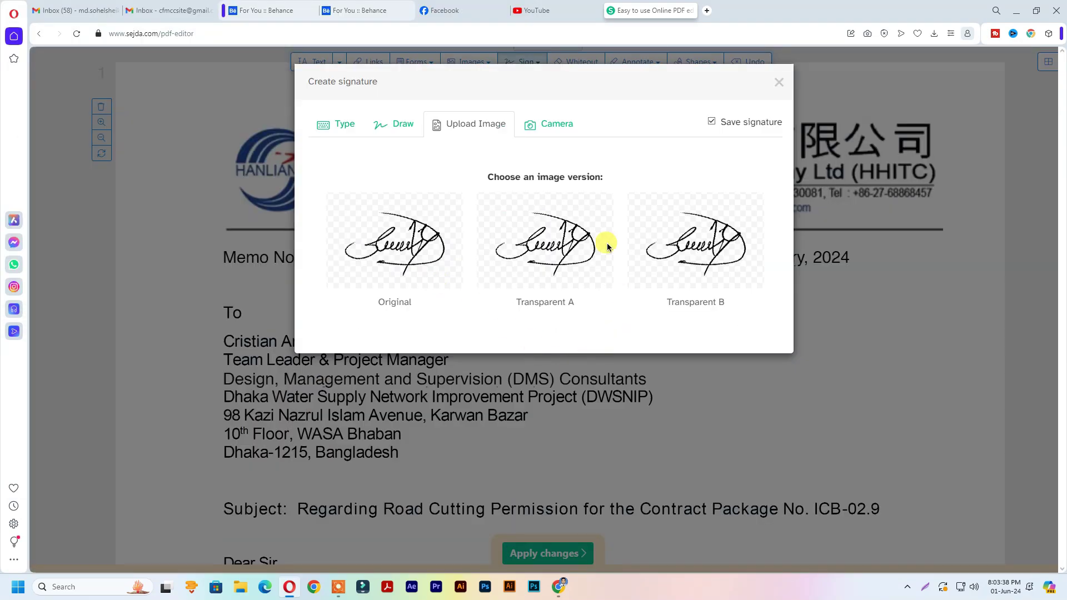
click(427, 258)
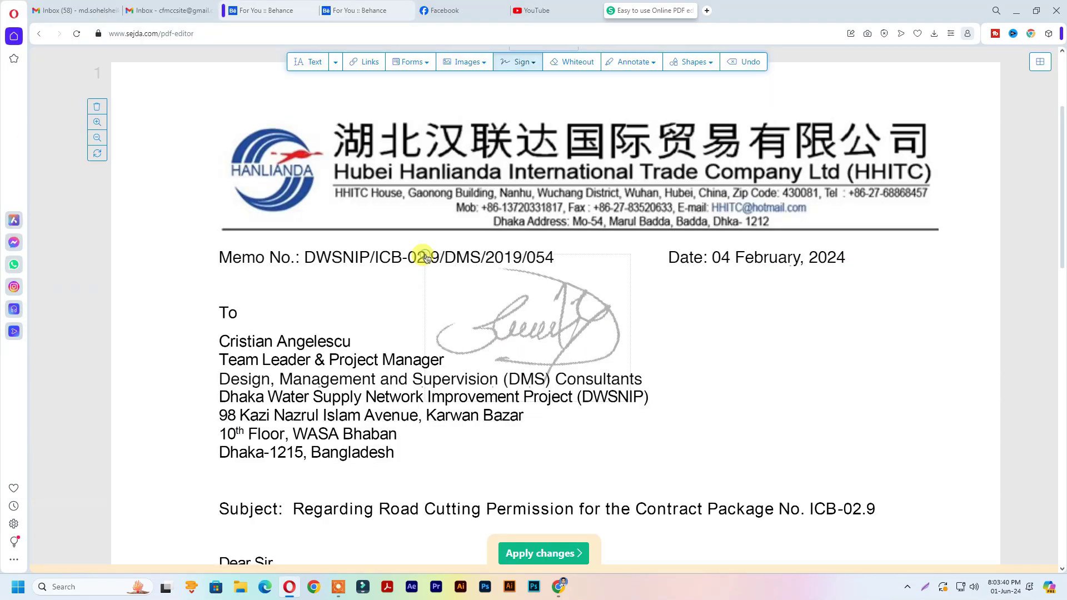
Place the signature between "Thanking you," and the signatory's name, and shrink it to fit that gap.
scroll(507, 409, down, 12)
scroll(521, 387, down, 5)
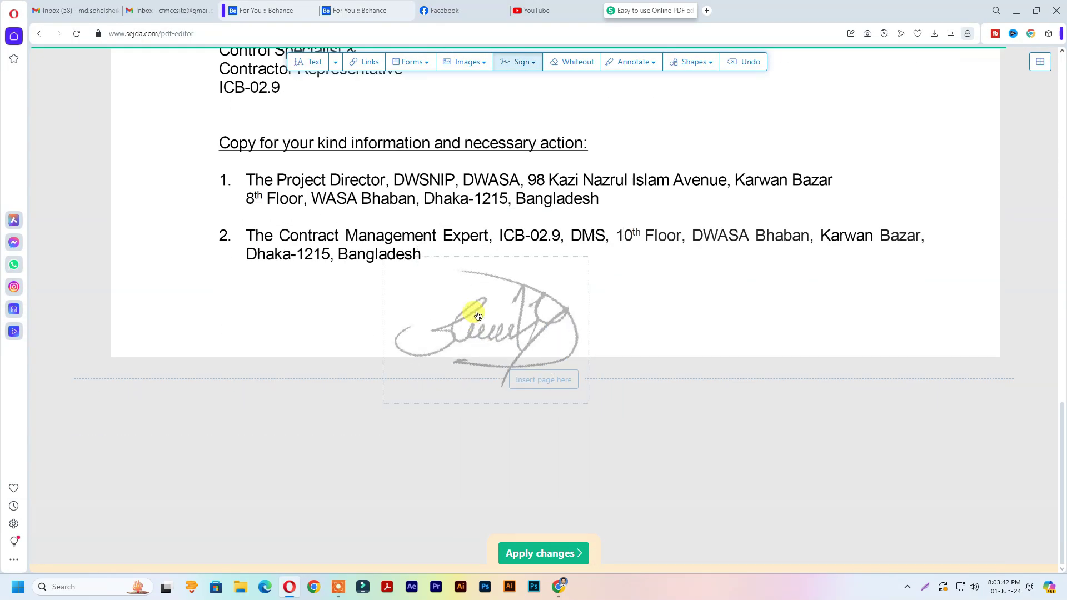
scroll(476, 309, up, 5)
click(335, 267)
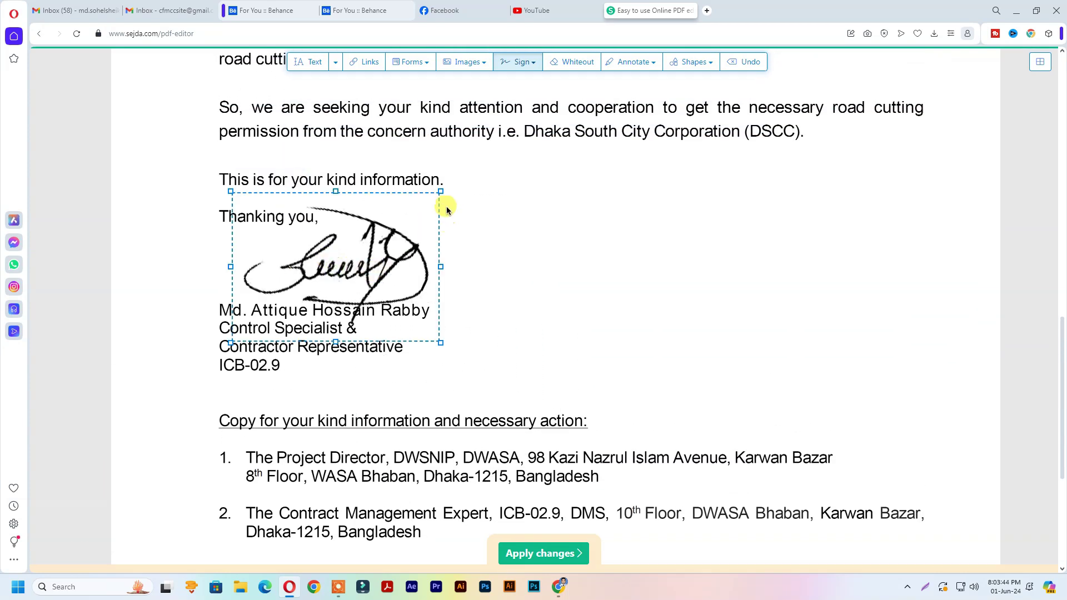
mouse_move(441, 192)
mouse_down()
mouse_move(306, 274)
mouse_move(317, 256)
mouse_move(359, 249)
mouse_move(357, 224)
mouse_move(335, 238)
mouse_move(351, 223)
mouse_up()
click(328, 270)
click(452, 281)
scroll(464, 284, up, 1)
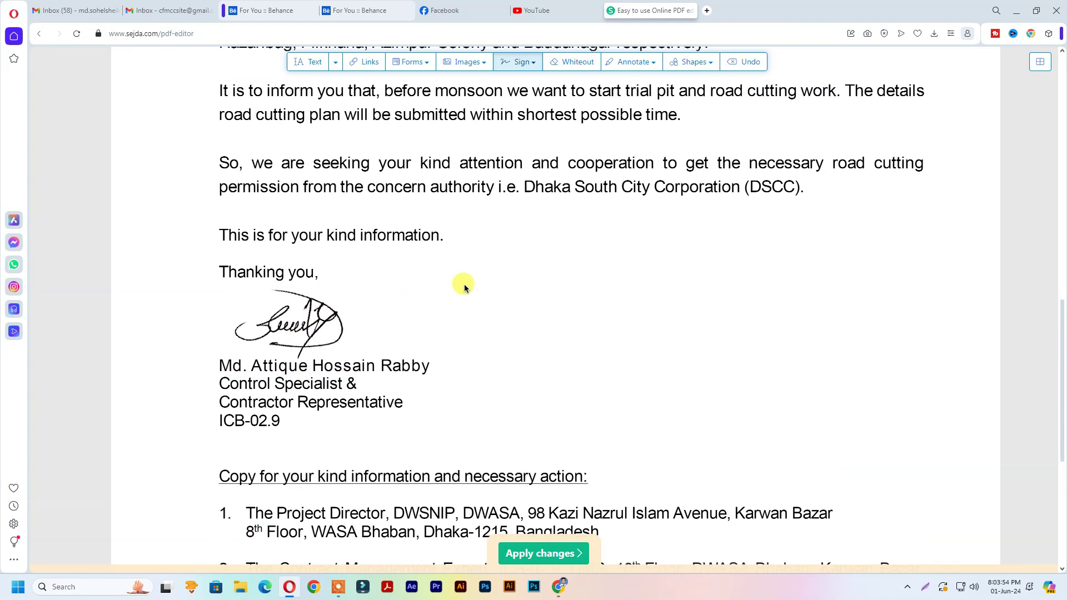
click(716, 63)
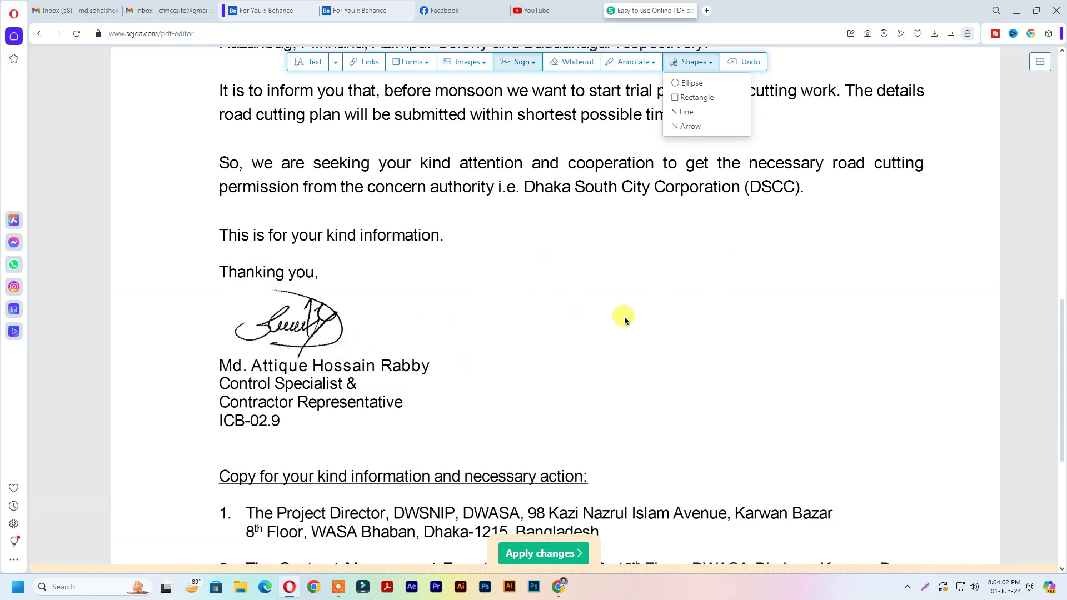
scroll(615, 333, down, 2)
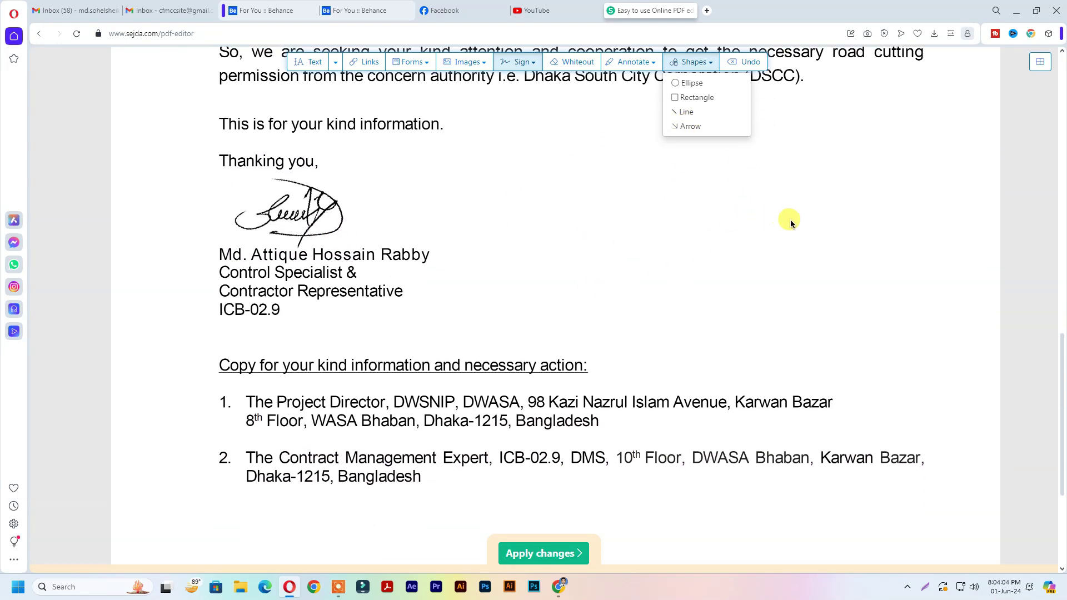
click(730, 268)
Apply the changes to the PDF and download the resulting document.
scroll(587, 480, down, 3)
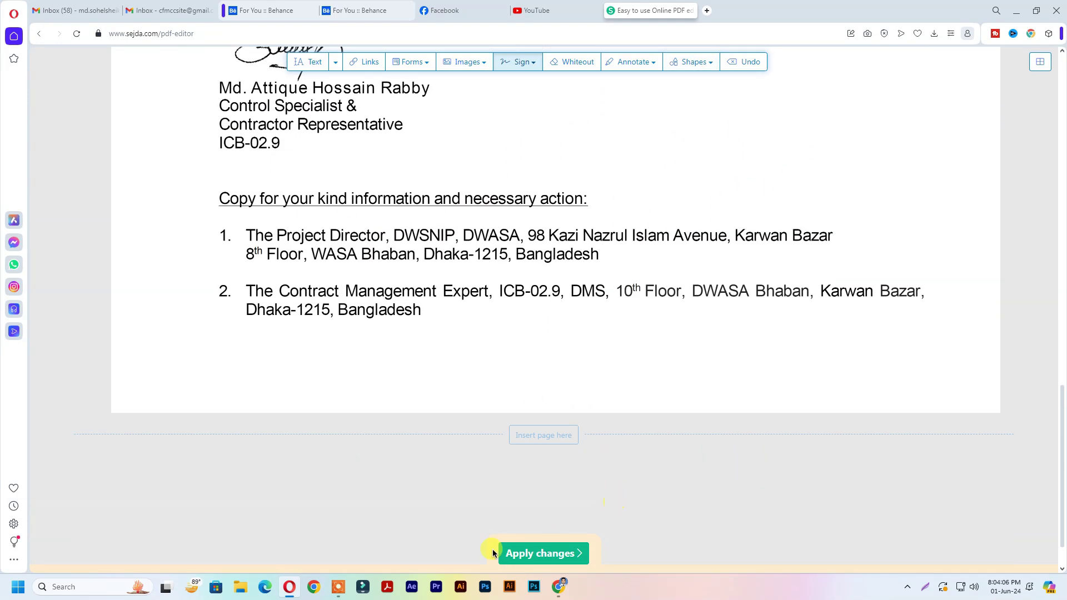
click(544, 553)
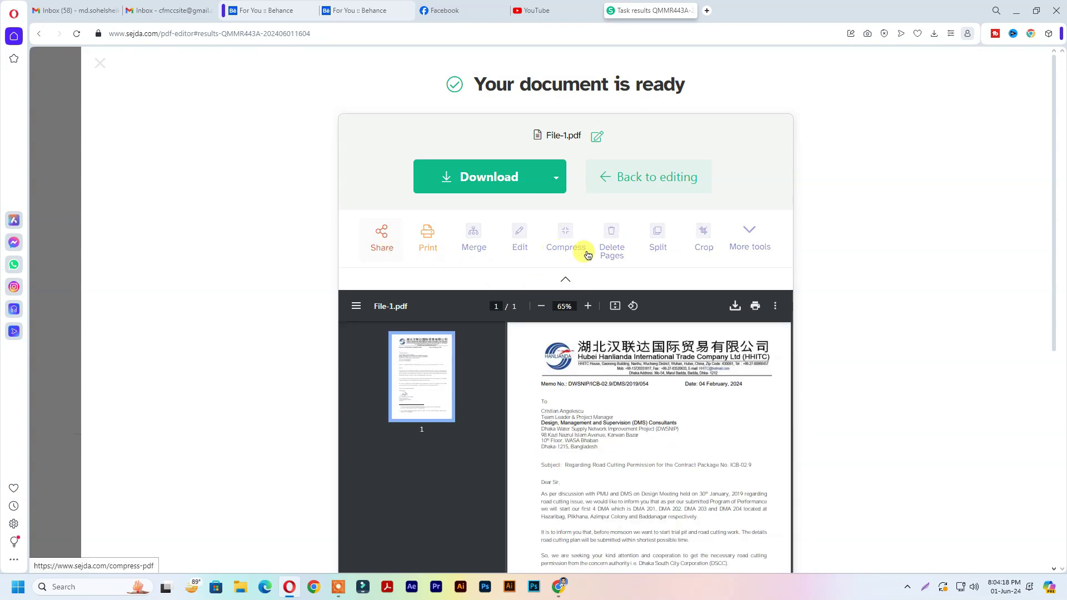
click(516, 174)
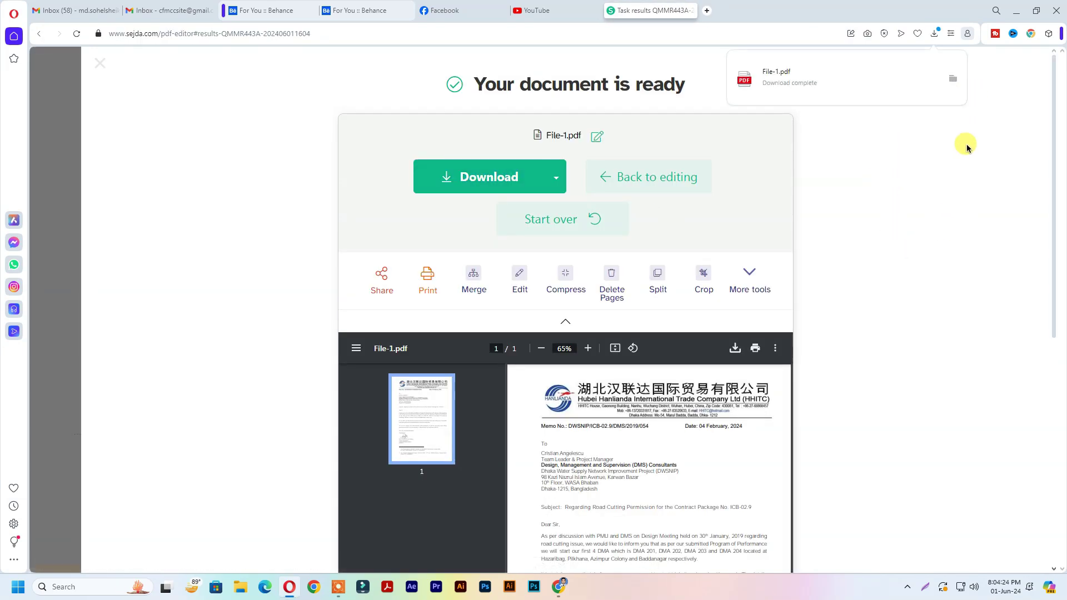
Show the downloaded PDF in its folder, rename it File-1-1, and open it.
click(952, 80)
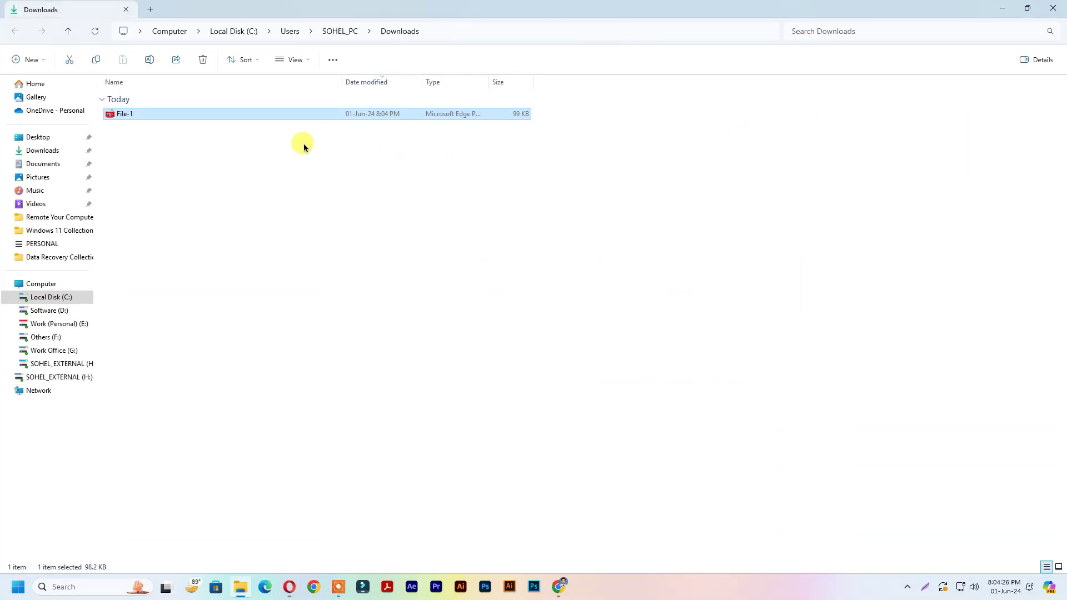
right_click(165, 115)
click(251, 131)
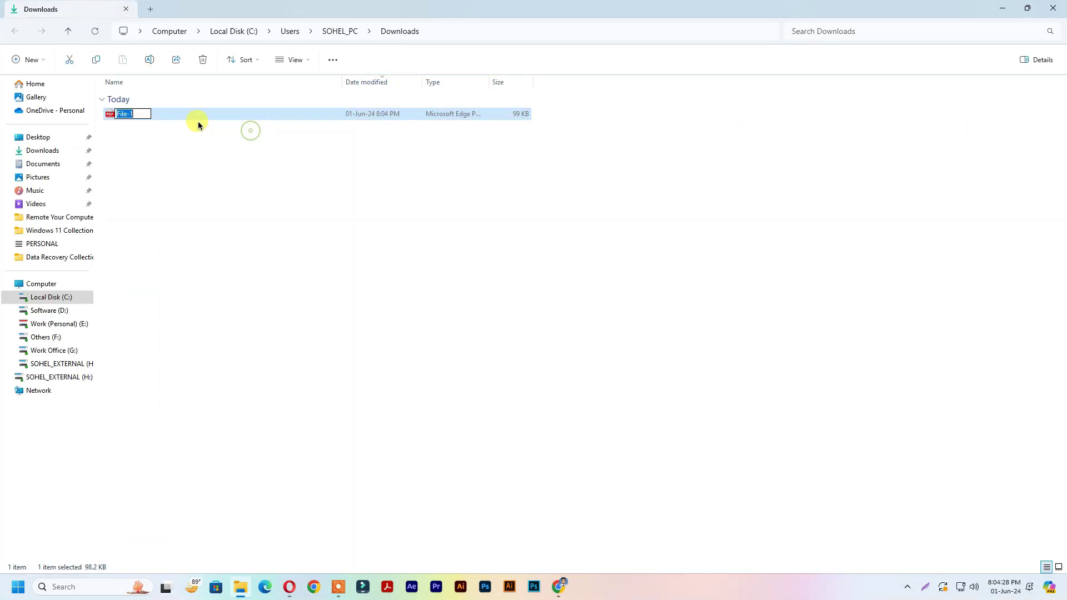
text(-1)
click(203, 217)
double_click(143, 116)
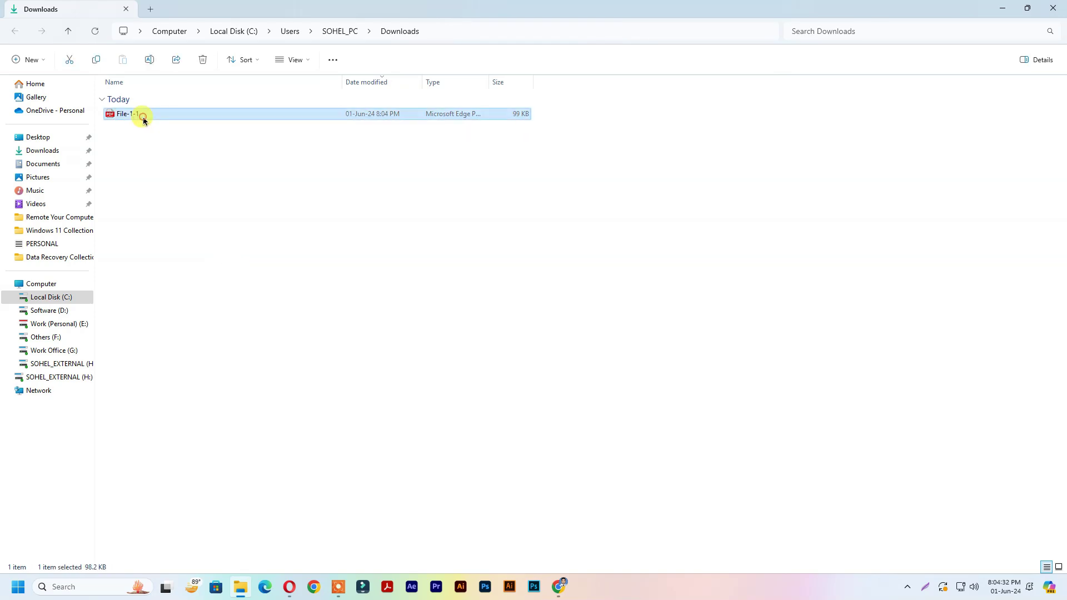
Move File-1-1 from the Downloads folder to the Desktop and place its icon beside File-1.
right_click(143, 115)
click(160, 130)
click(1003, 8)
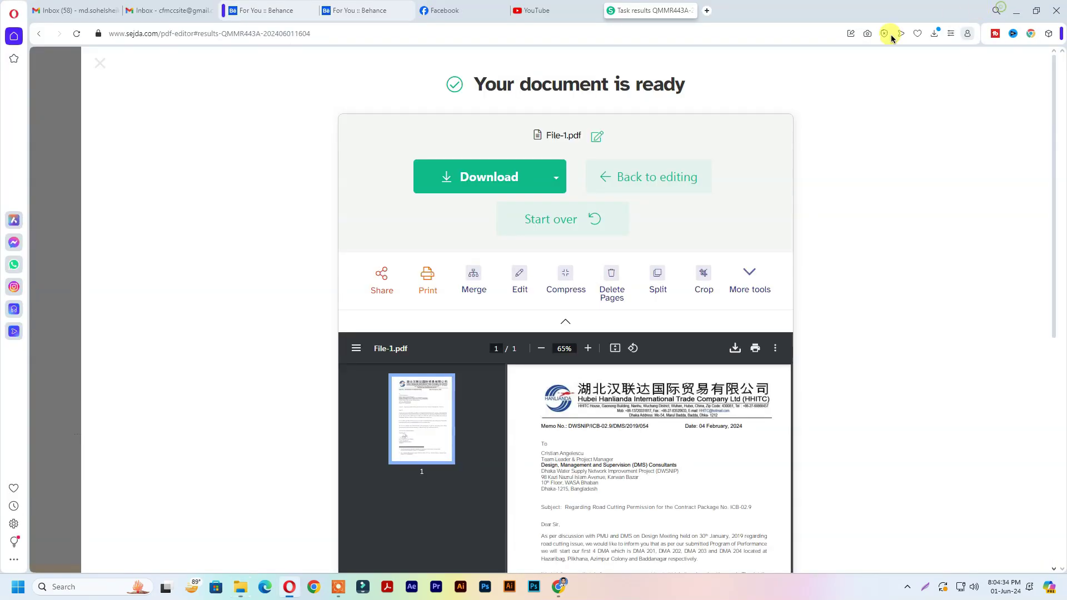
click(1015, 10)
right_click(380, 168)
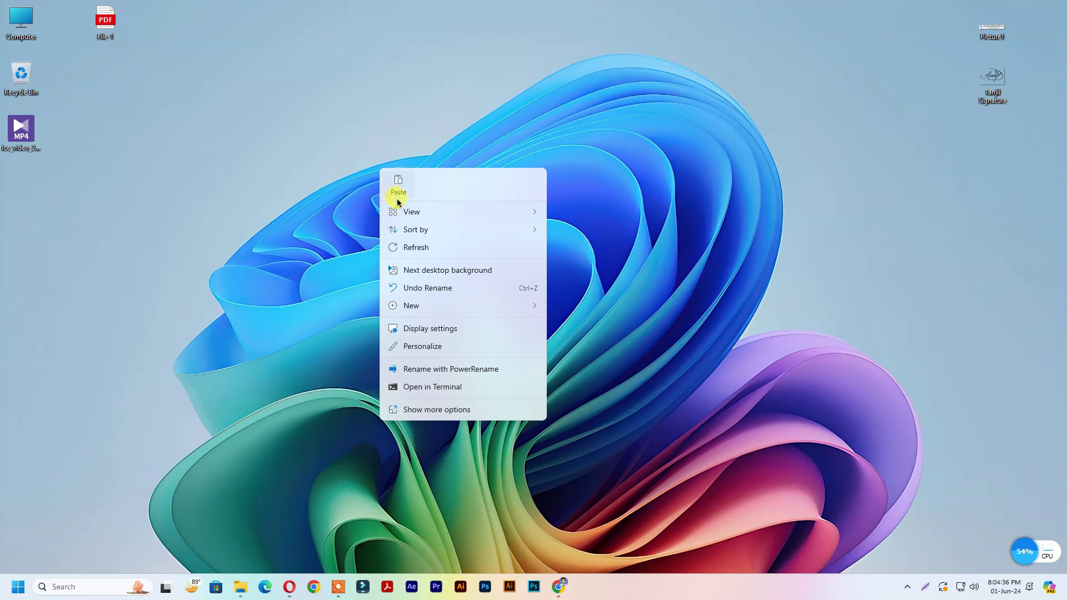
click(398, 192)
drag(21, 186, 200, 26)
Open File-1-1 from the Desktop and look through the edited letter from start to end.
double_click(187, 15)
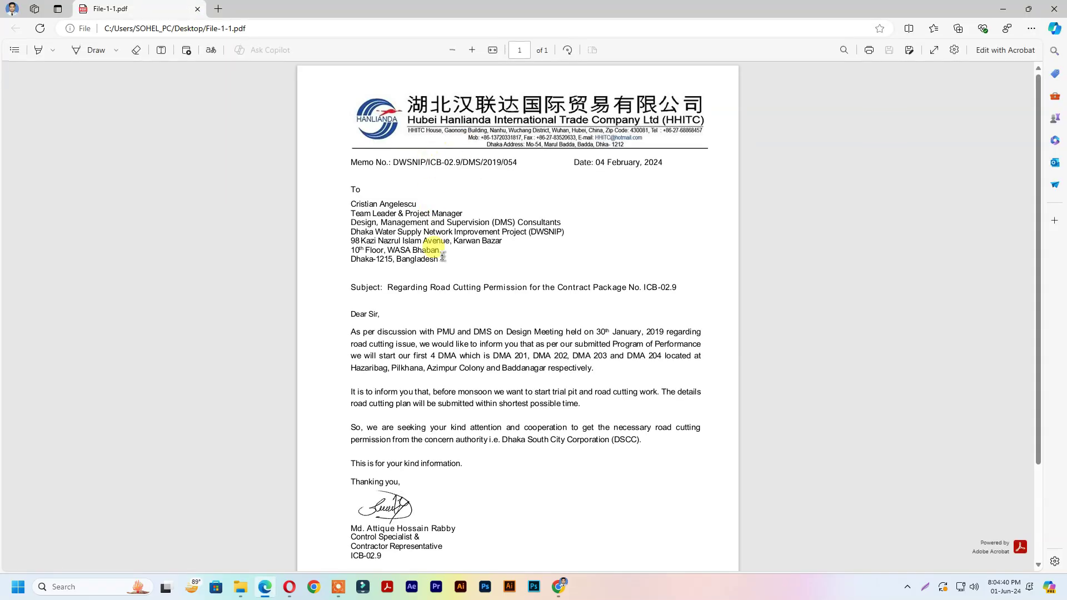
scroll(508, 348, down, 2)
scroll(514, 376, up, 2)
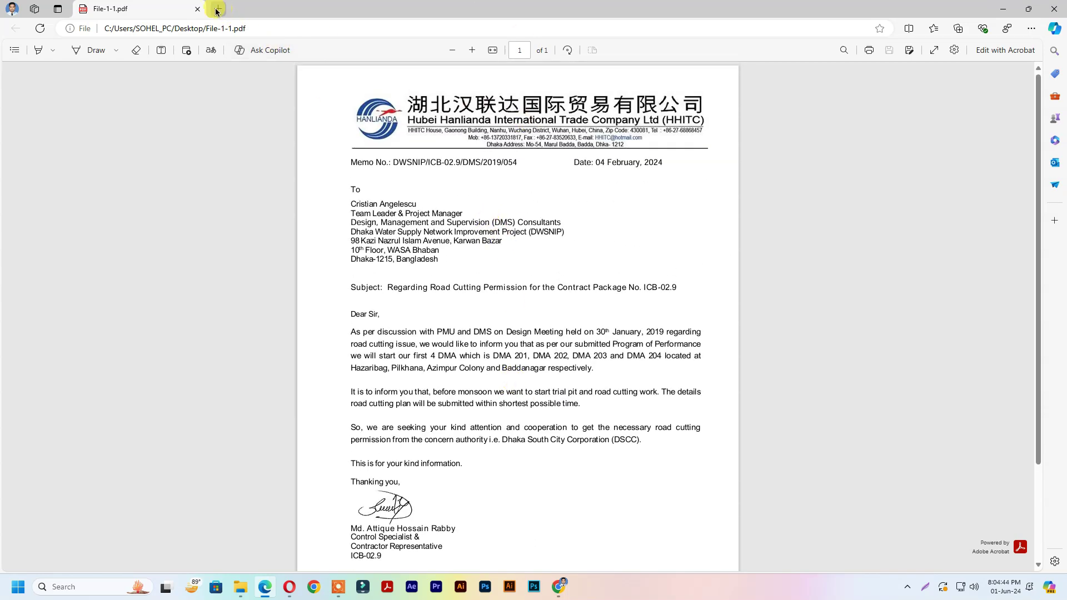
Open the original File-1 from the Desktop and compare its letter with the edited version in File-1-1.
click(1003, 9)
double_click(106, 23)
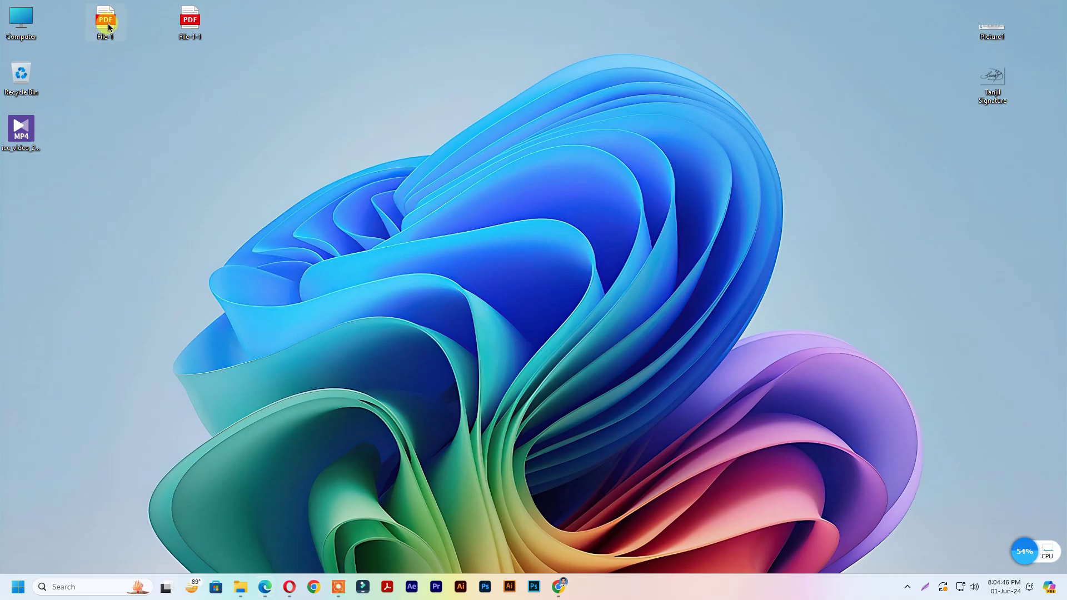
scroll(476, 333, down, 2)
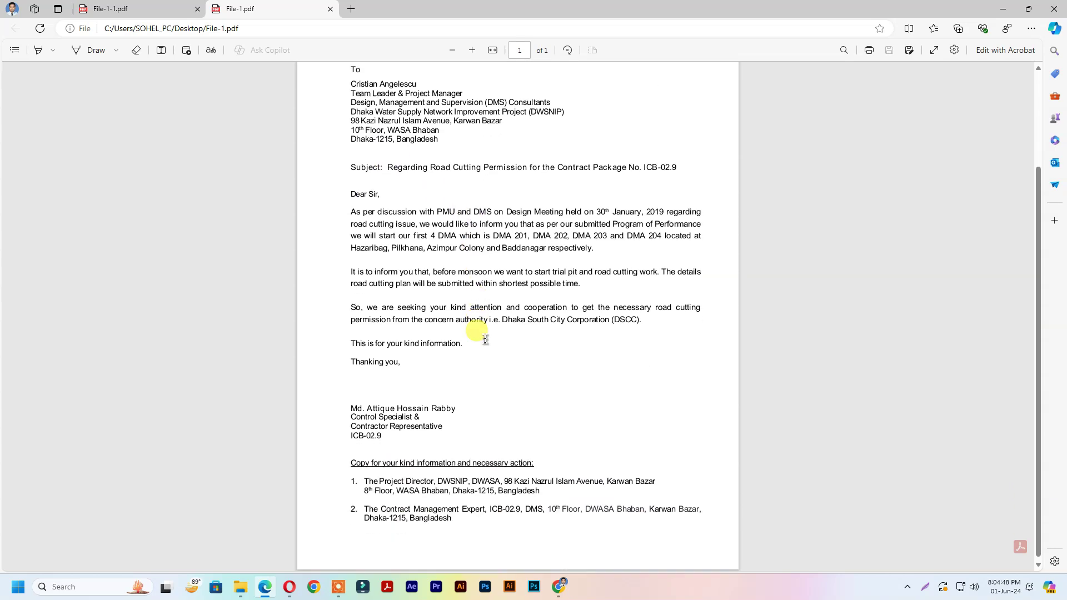
scroll(511, 410, up, 2)
click(177, 14)
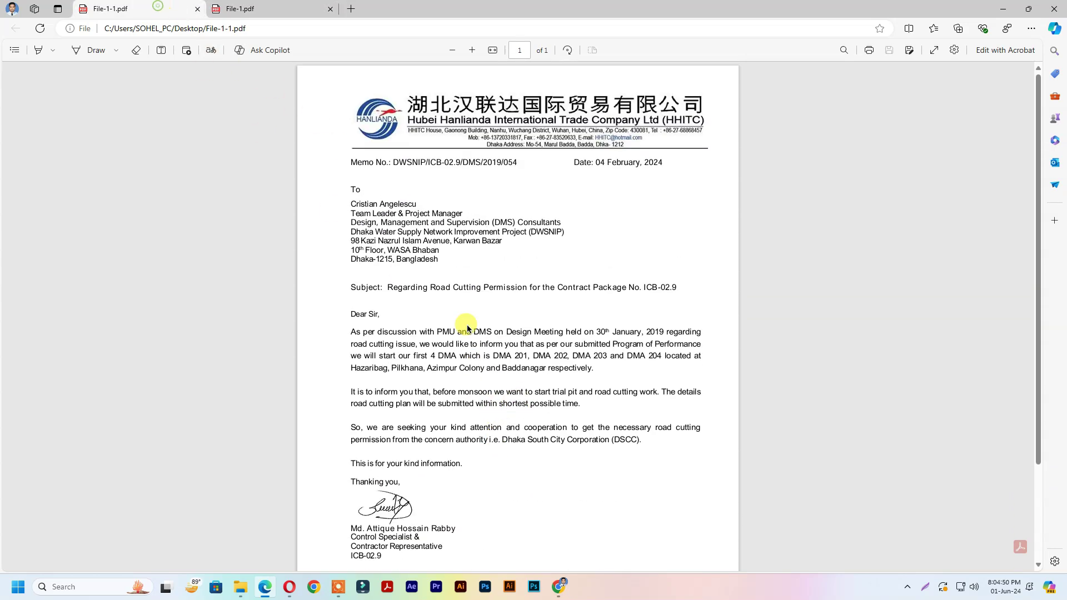
scroll(499, 341, down, 2)
scroll(502, 343, up, 2)
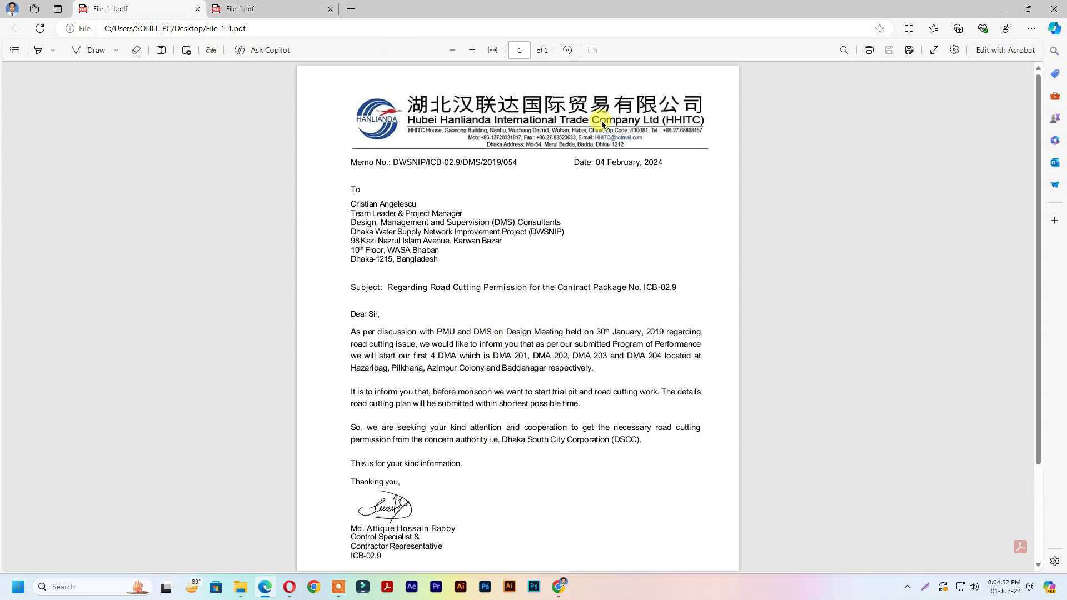